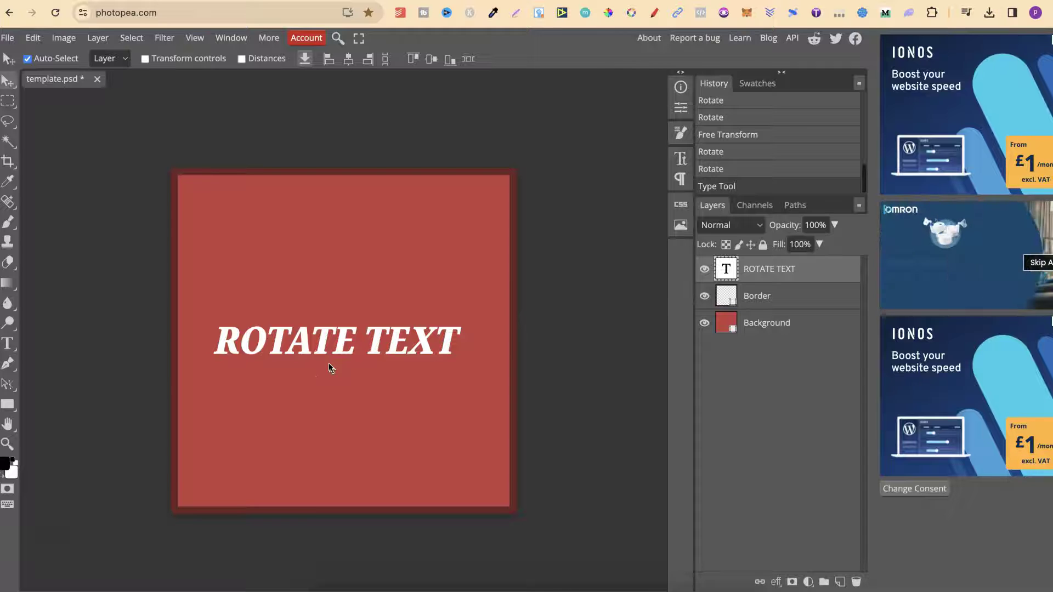
Step: Briefly select the Border layer, then make the ROTATE TEXT layer active again
click(786, 268)
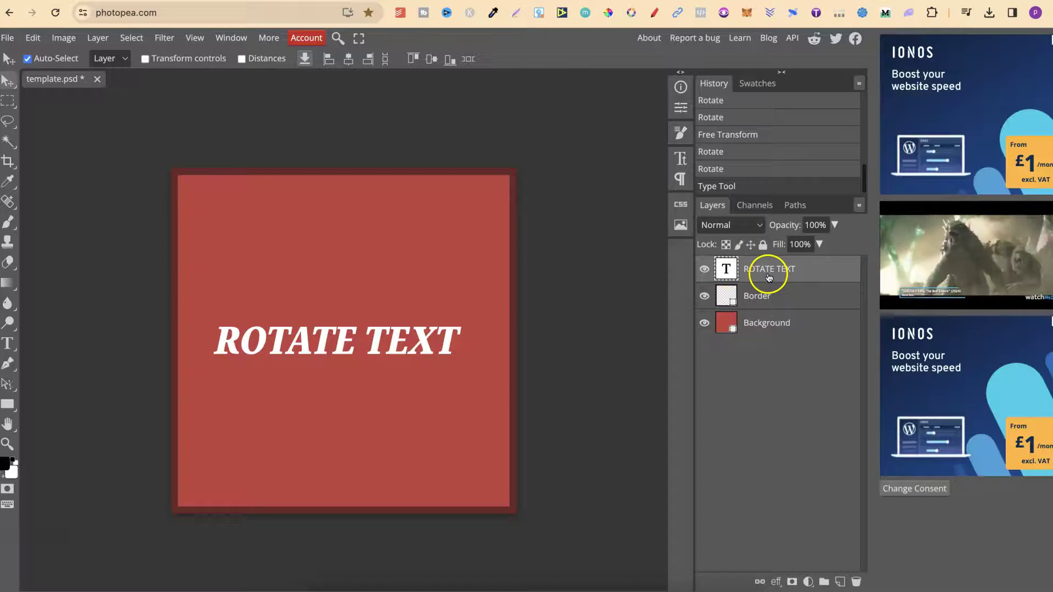
click(768, 274)
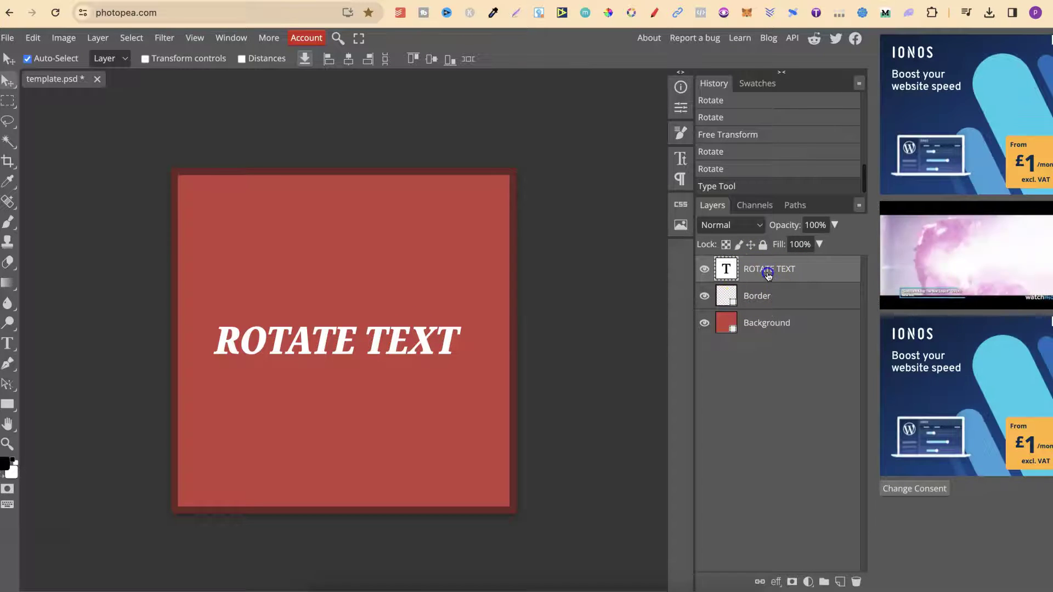
click(767, 304)
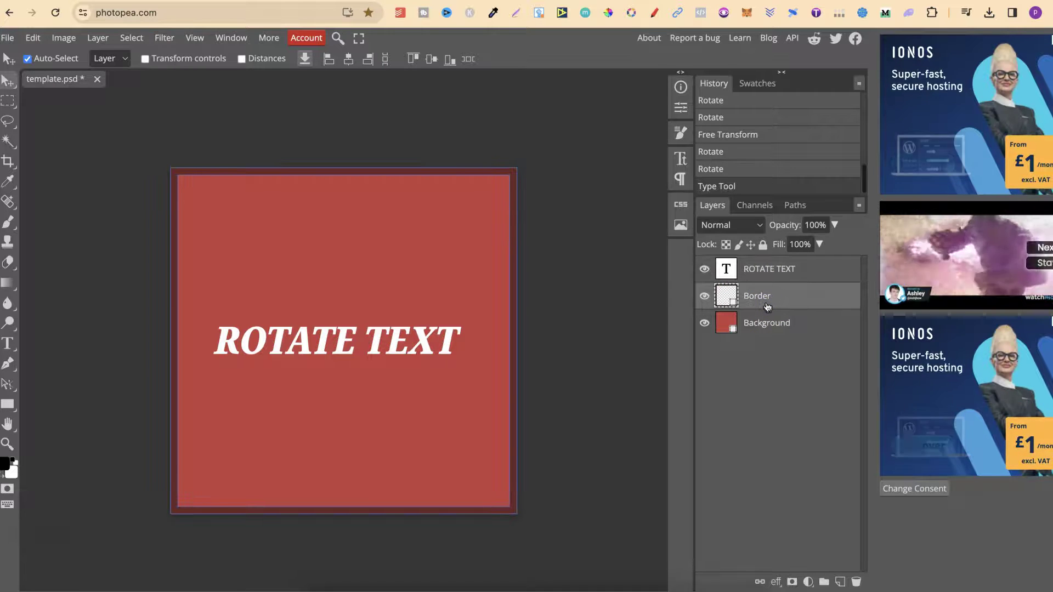
click(774, 273)
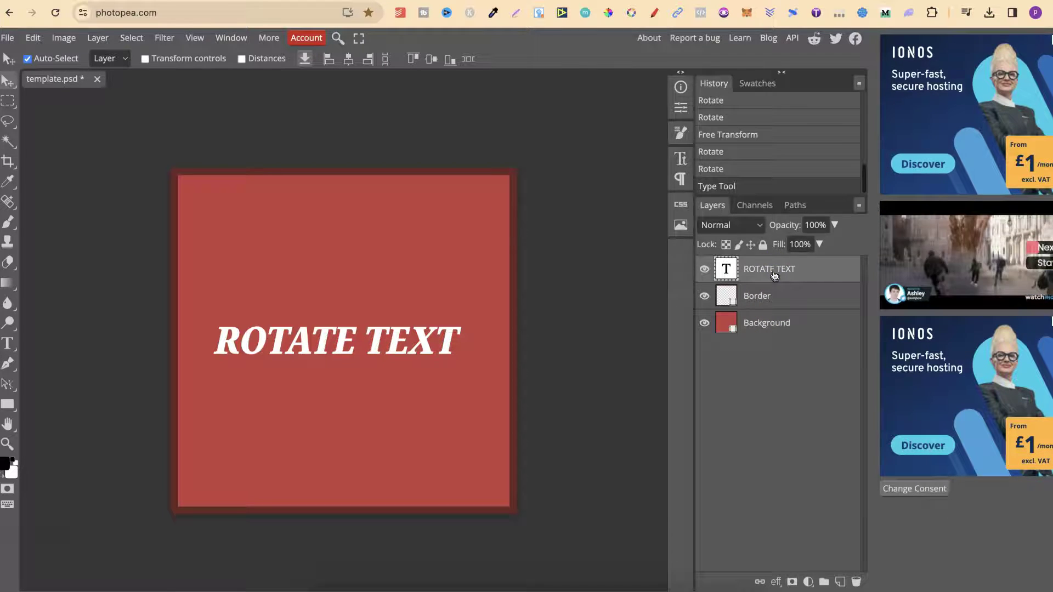
Step: Apply Edit > Transform > Rotate 180° twice, flipping the text upside down and back
click(34, 38)
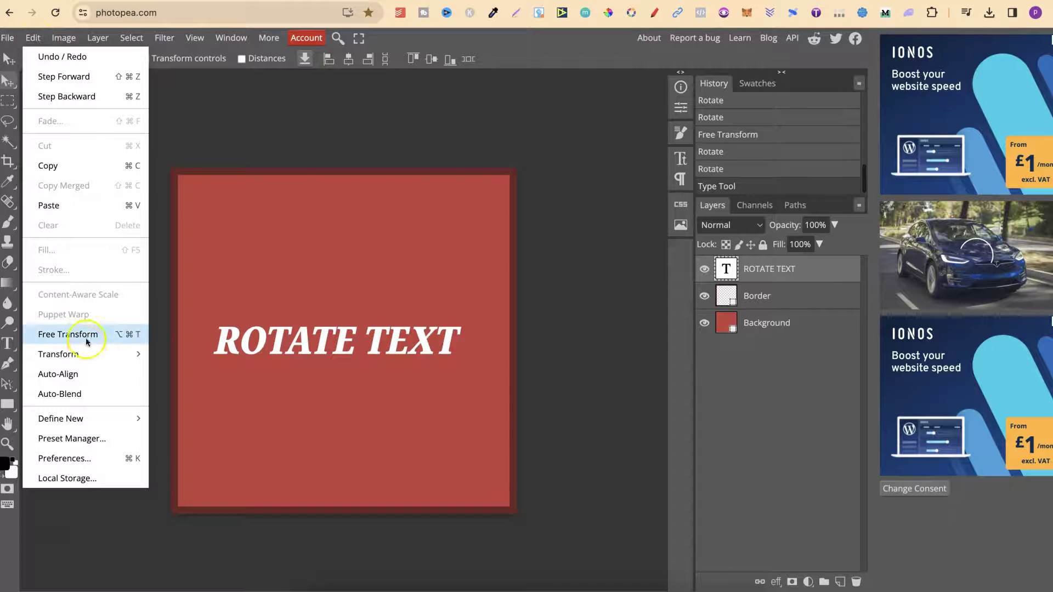
mouse_move(58, 354)
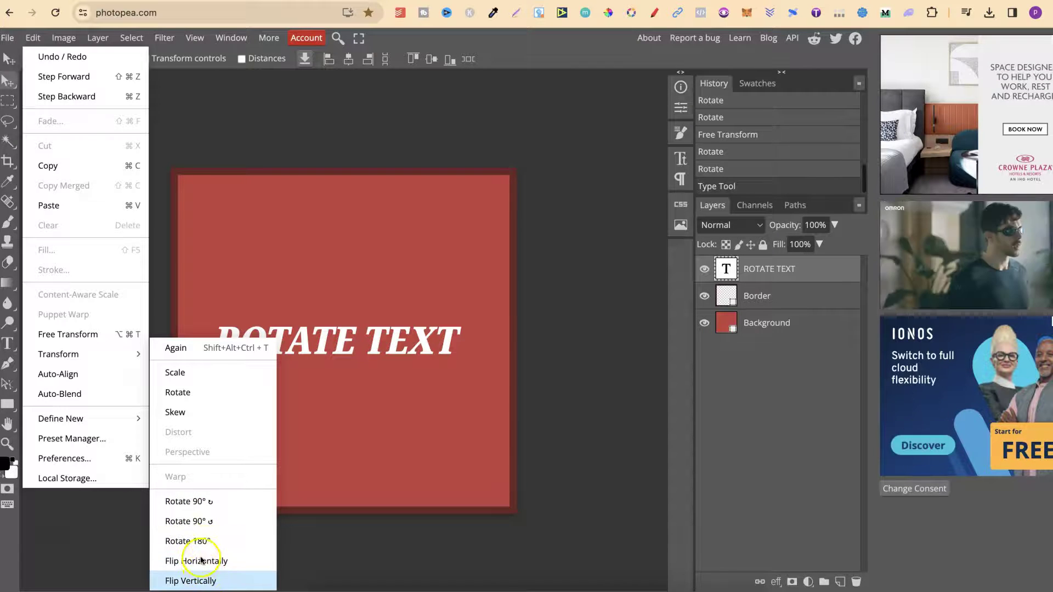
click(226, 542)
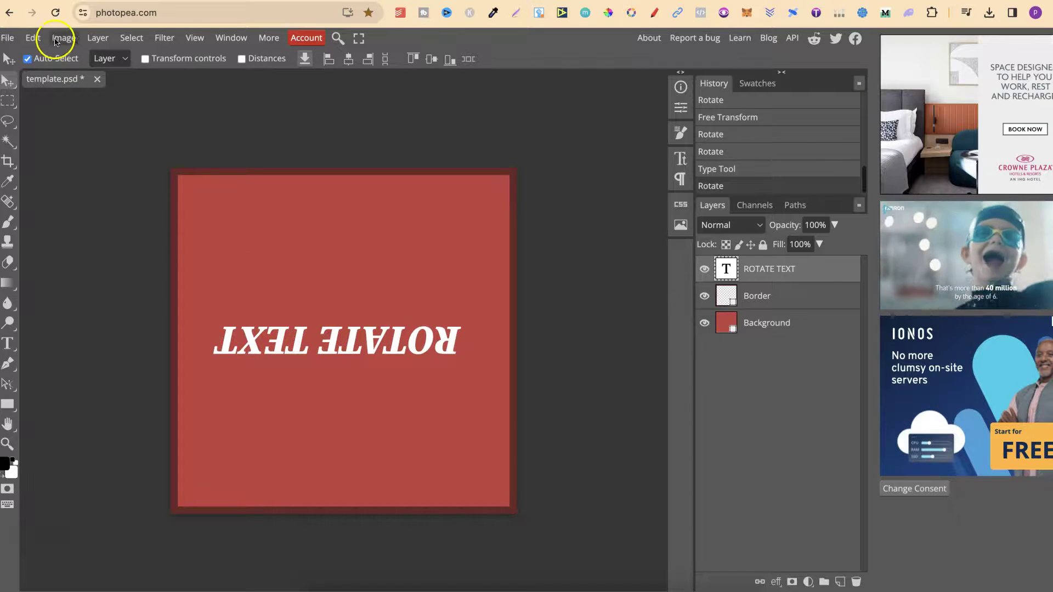
click(34, 38)
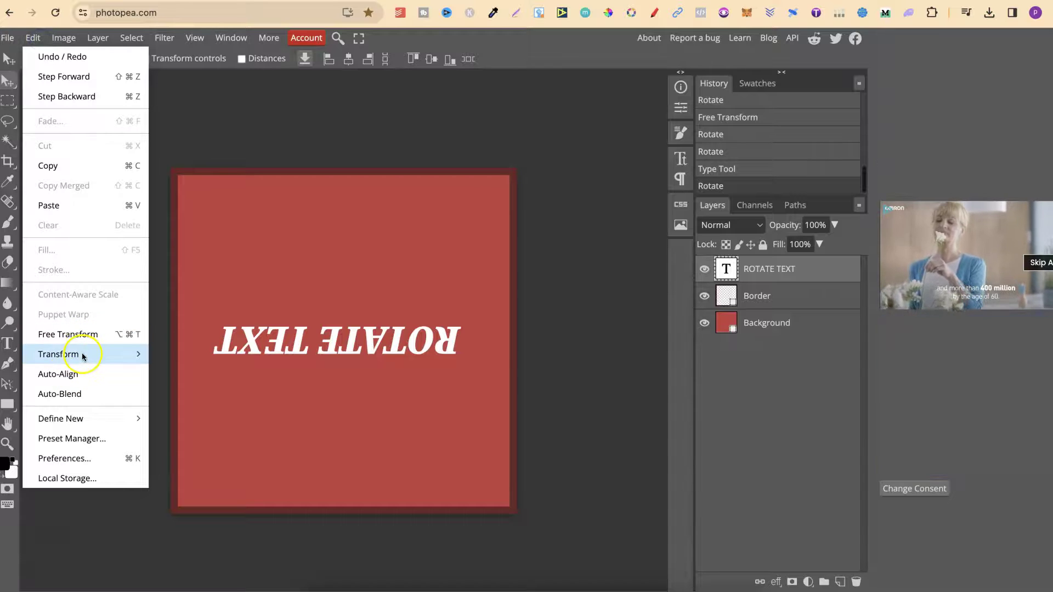
click(197, 542)
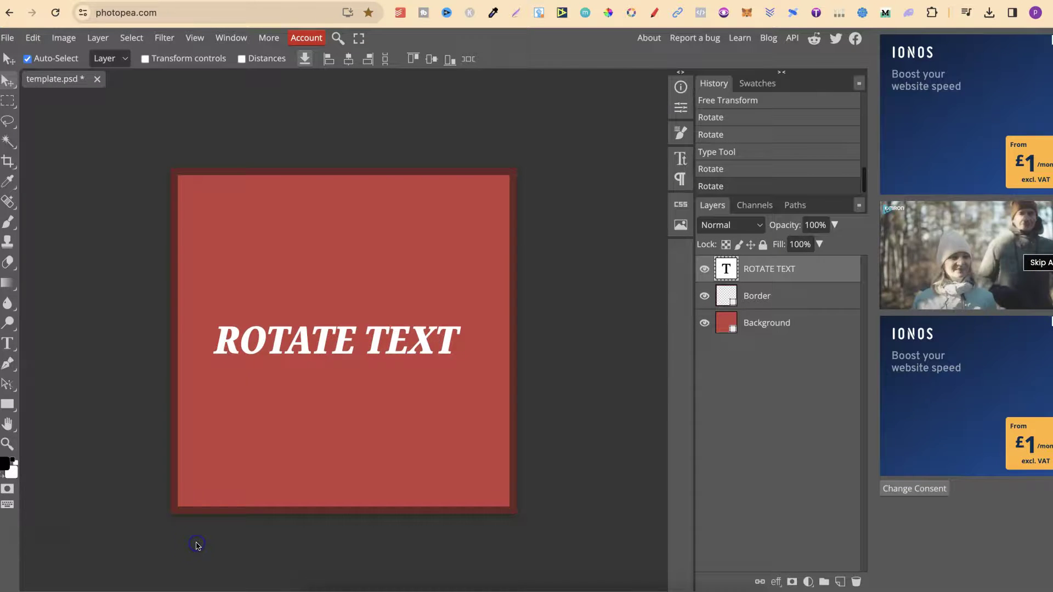